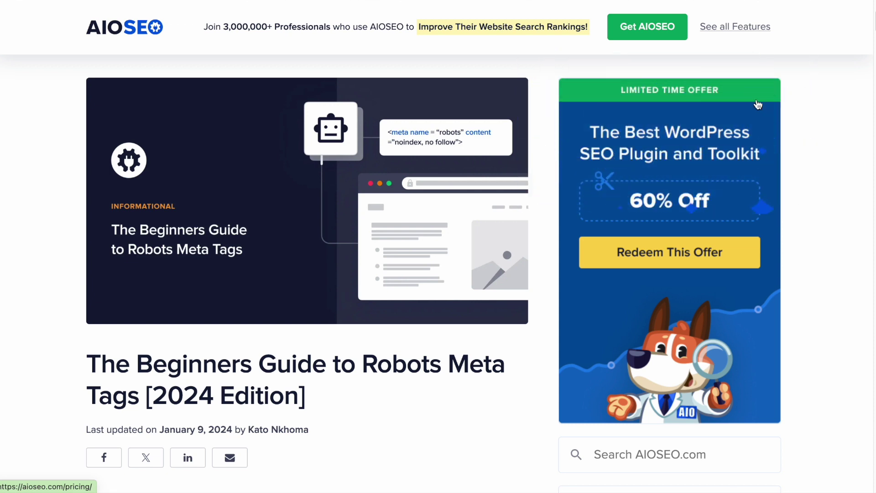
Scroll the AIOSEO article past the table of contents to the 'What are Robots Meta Tags?' heading.
scroll(516, 361, down, 1)
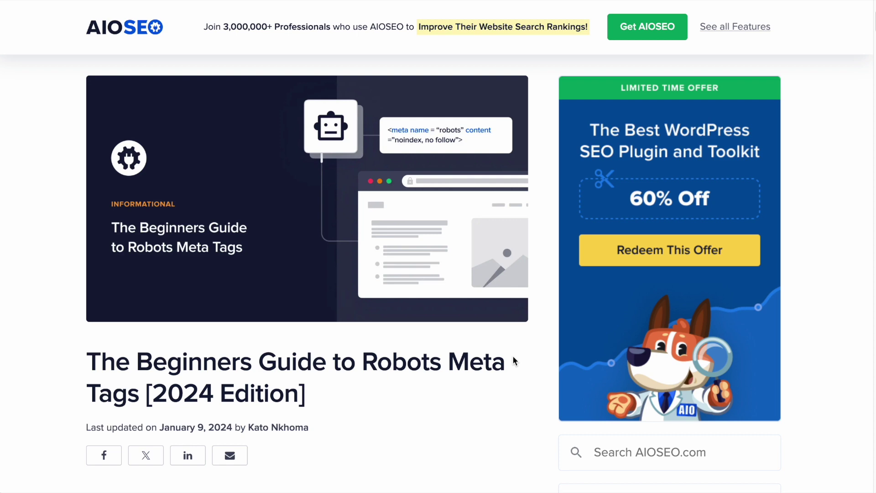
scroll(516, 361, down, 5)
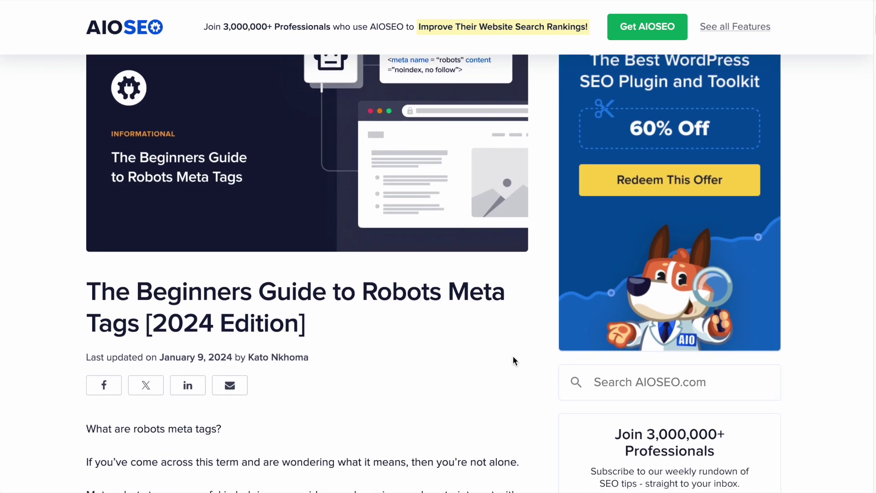
scroll(514, 361, down, 7)
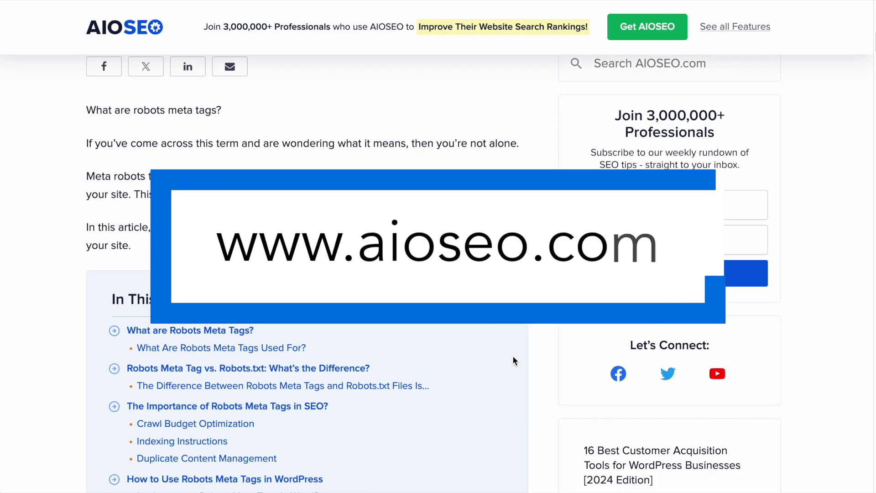
scroll(514, 358, down, 6)
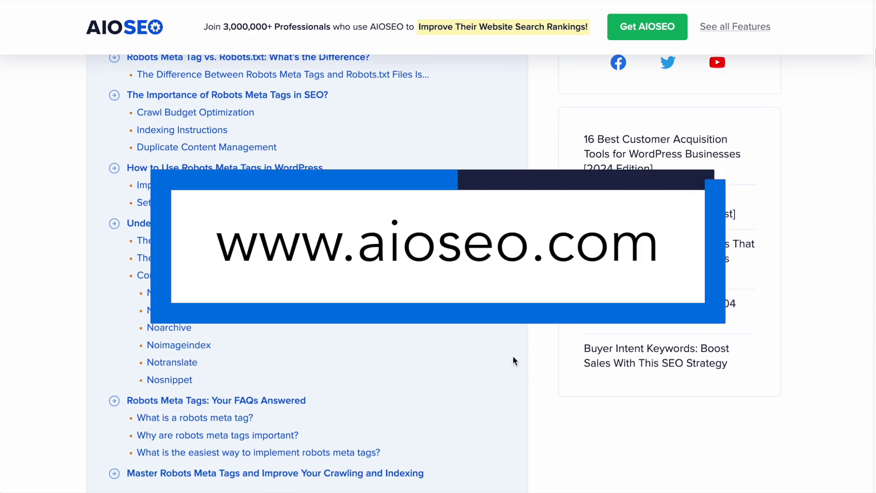
scroll(513, 361, down, 7)
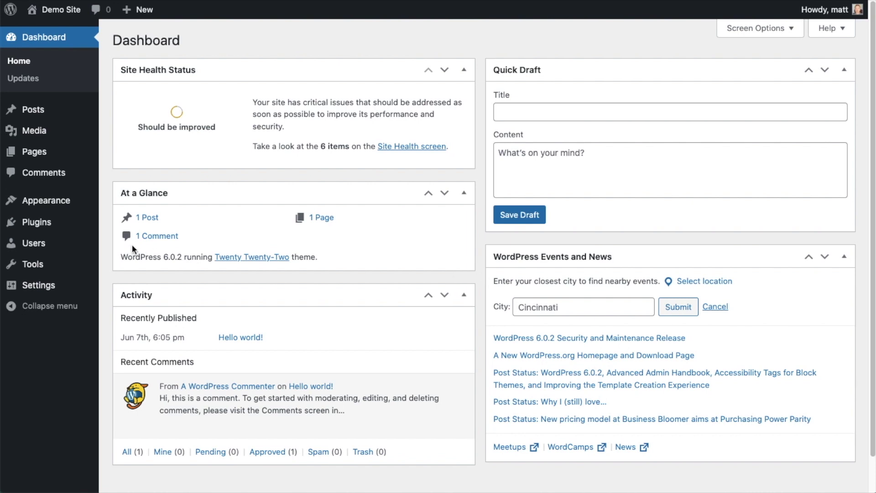
Go to the Plugins > Add New screen in the WordPress admin.
click(35, 221)
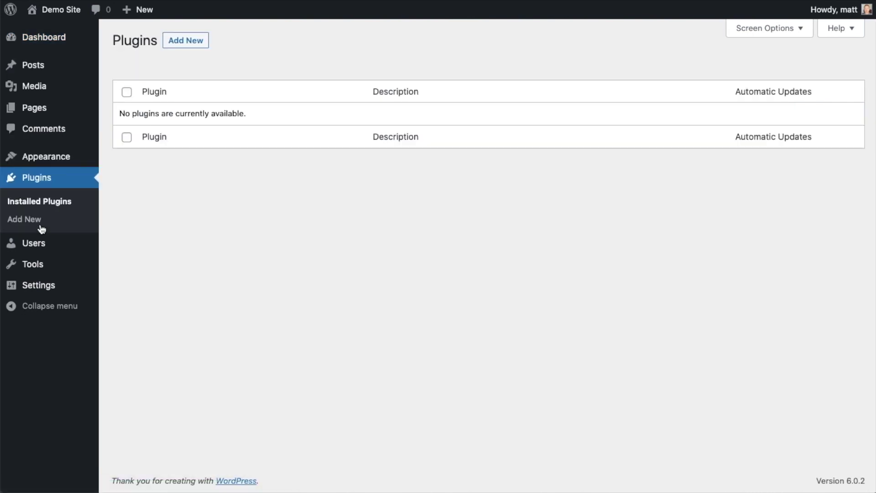
click(191, 44)
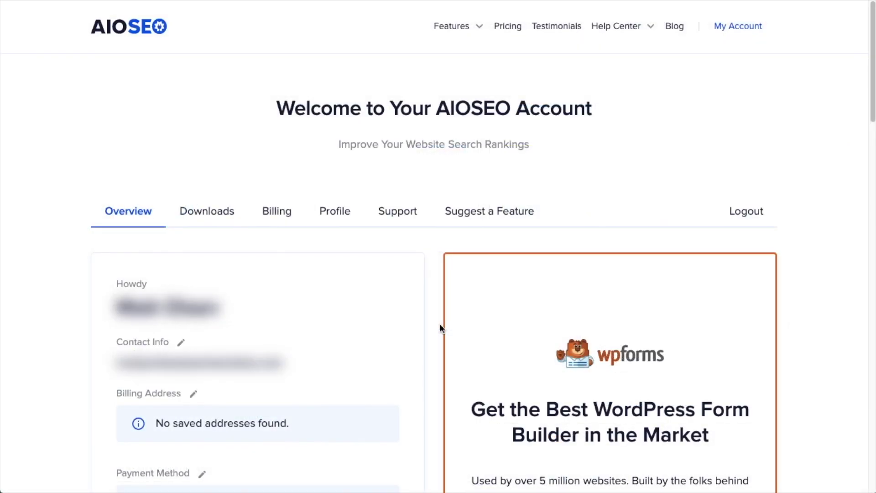
Download the AIOSEO Pro v4.2.4.2 zip from the account's Downloads tab.
click(220, 218)
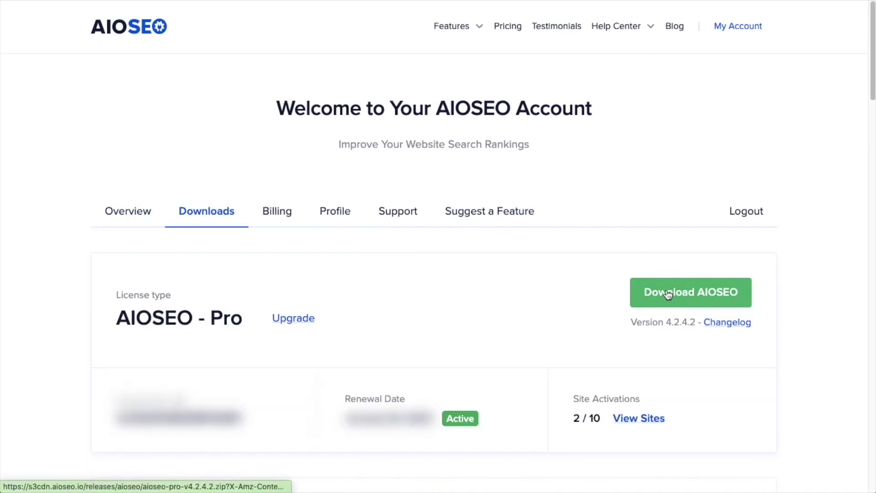
click(668, 295)
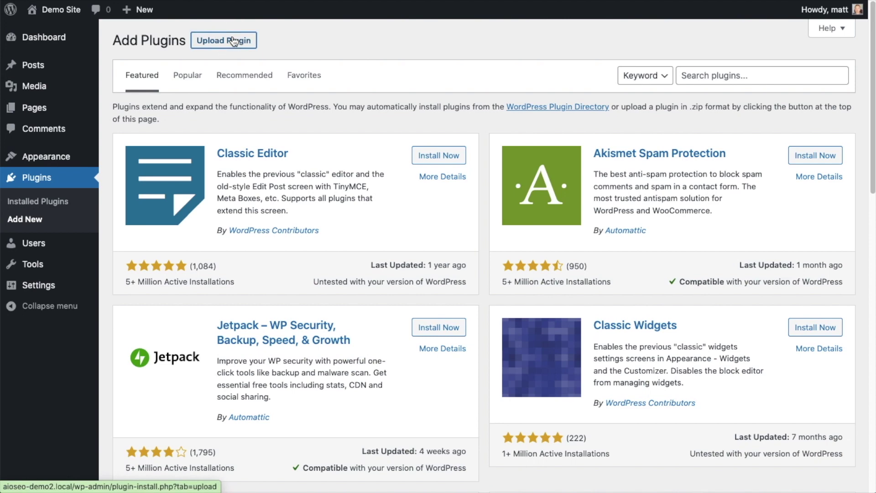
Upload aioseo-pro-v4.2.4.2.zip as a plugin, install it, and activate it.
click(234, 41)
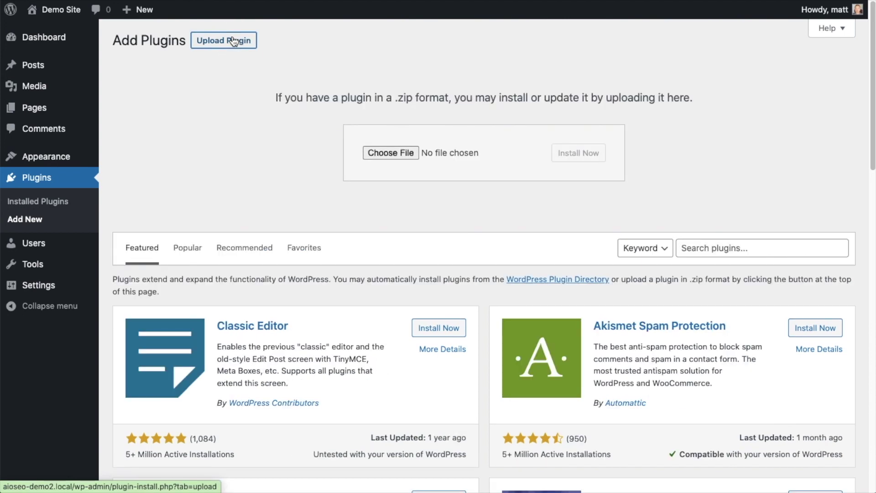
click(392, 154)
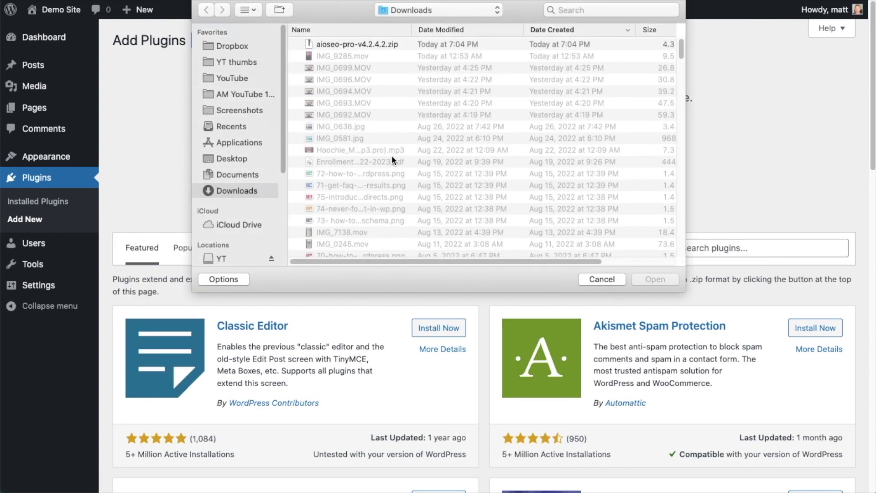
double_click(352, 44)
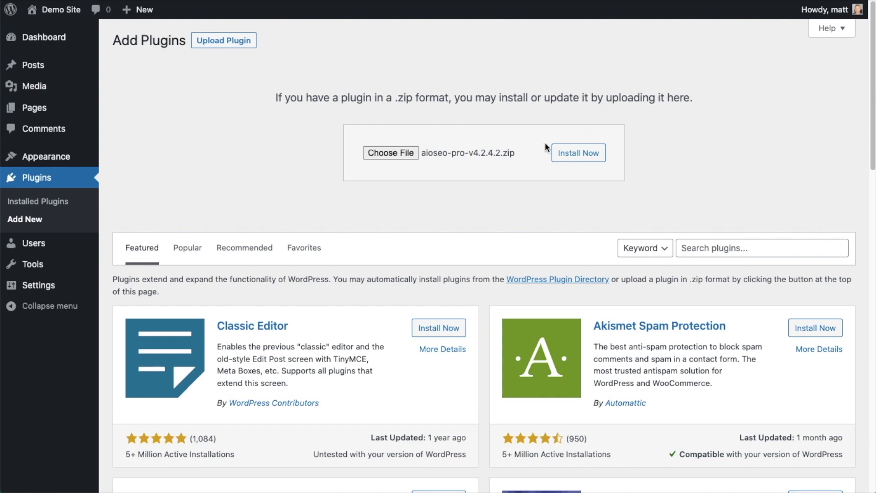
click(567, 159)
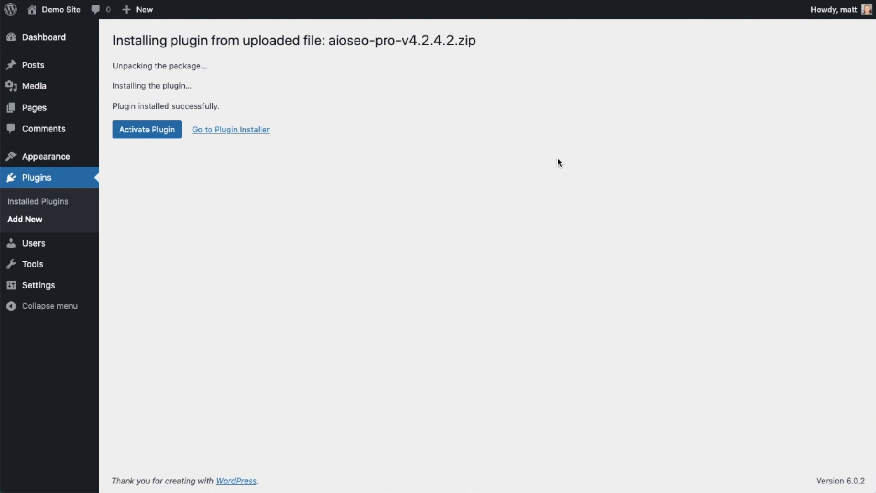
click(143, 130)
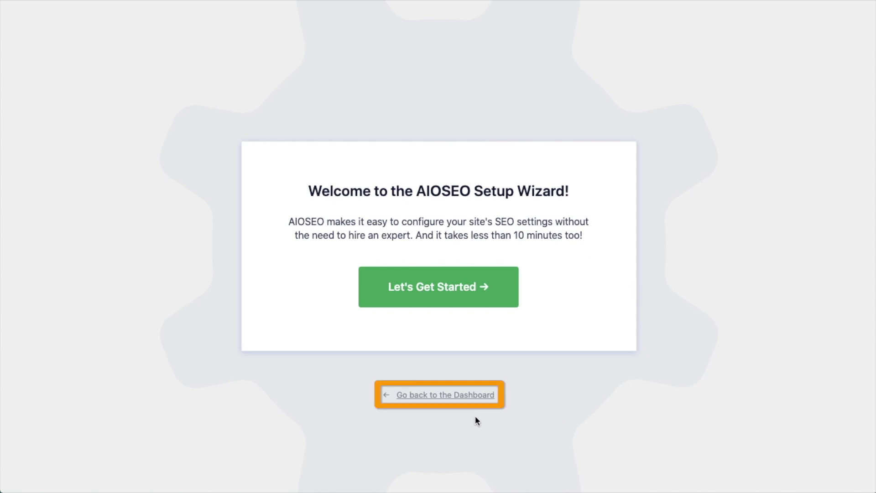
Leave the AIOSEO setup wizard and follow the 'A valid license key is required' link.
click(444, 395)
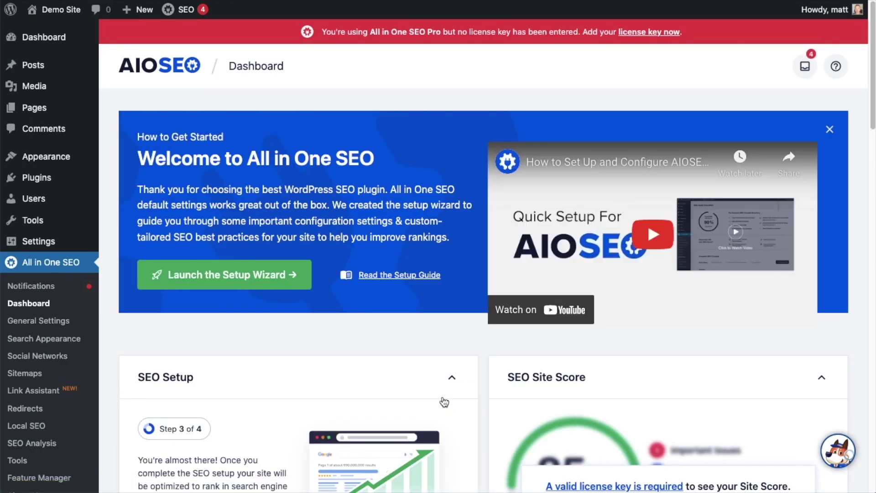
scroll(483, 230, down, 7)
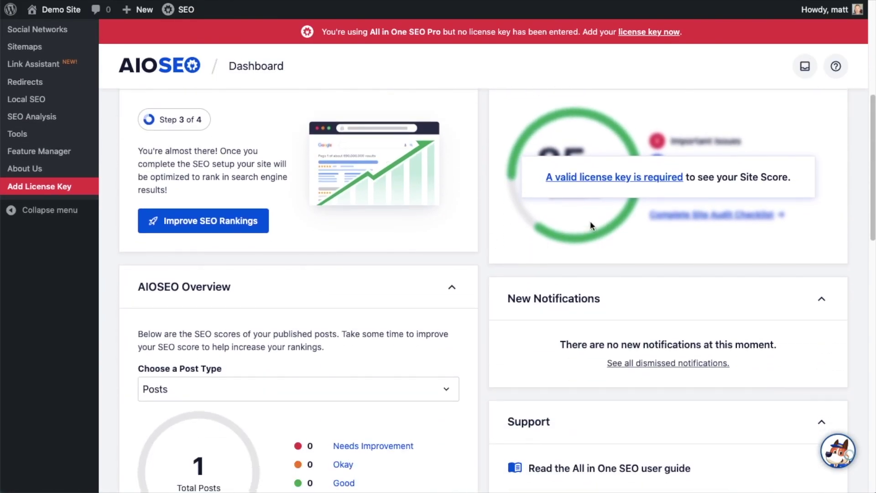
click(603, 178)
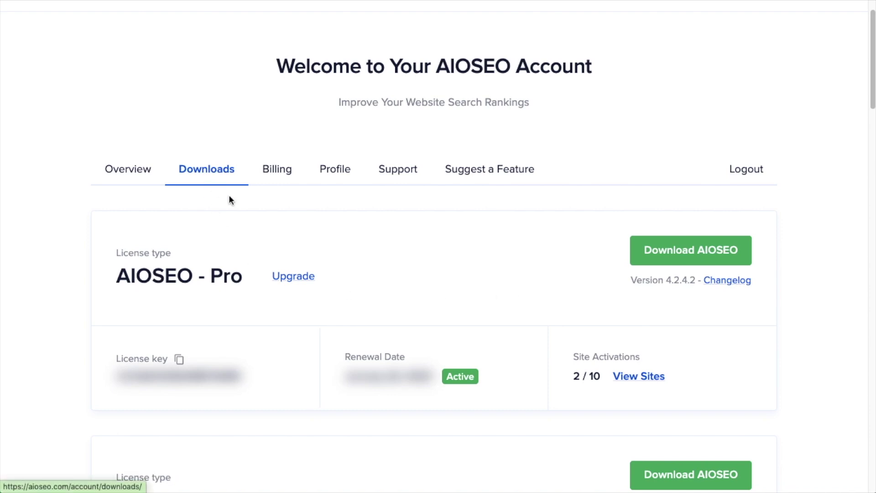
Copy the Pro license key from the AIOSEO account's Downloads page.
click(179, 360)
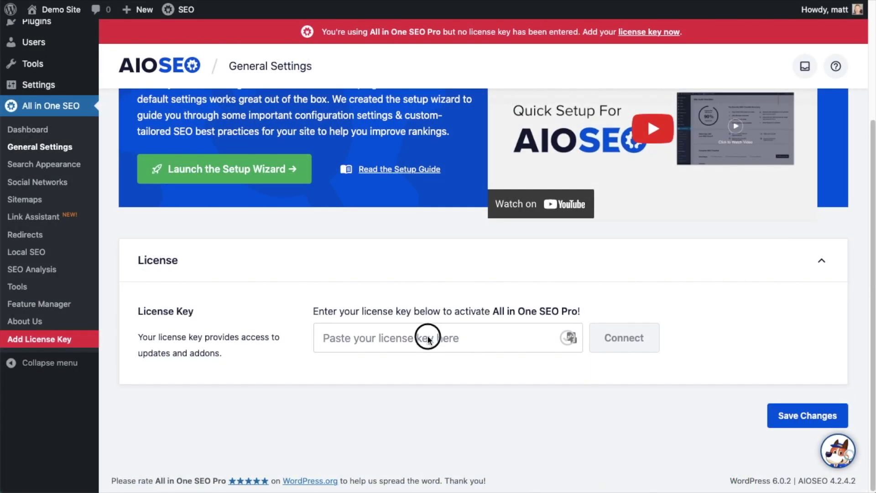
Paste the license key into the License Key field, connect and save, then return to the Dashboard.
click(396, 337)
key(super+v)
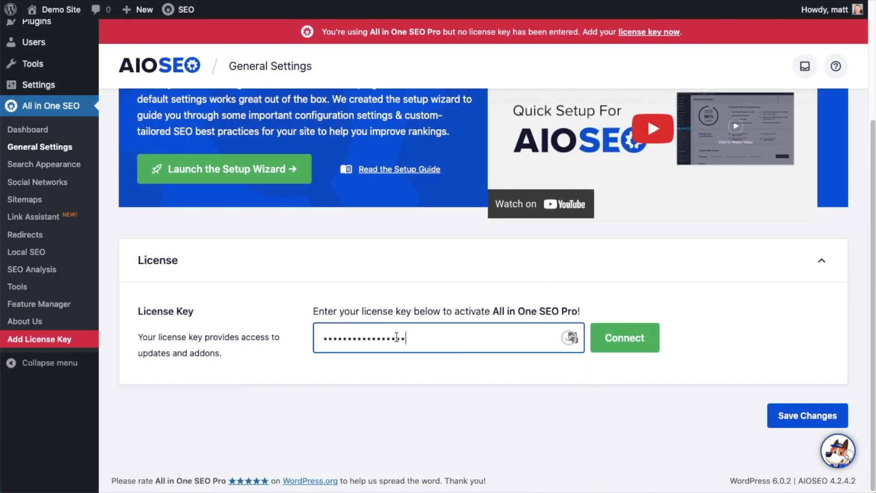
click(630, 338)
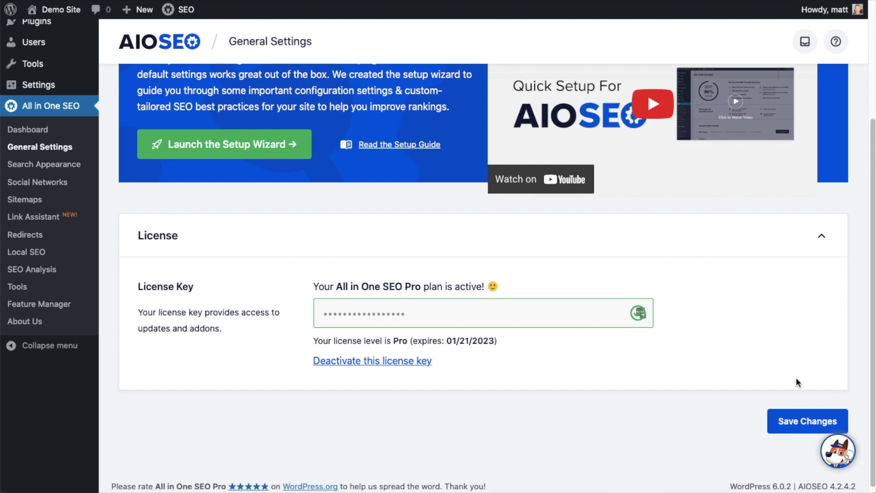
click(813, 421)
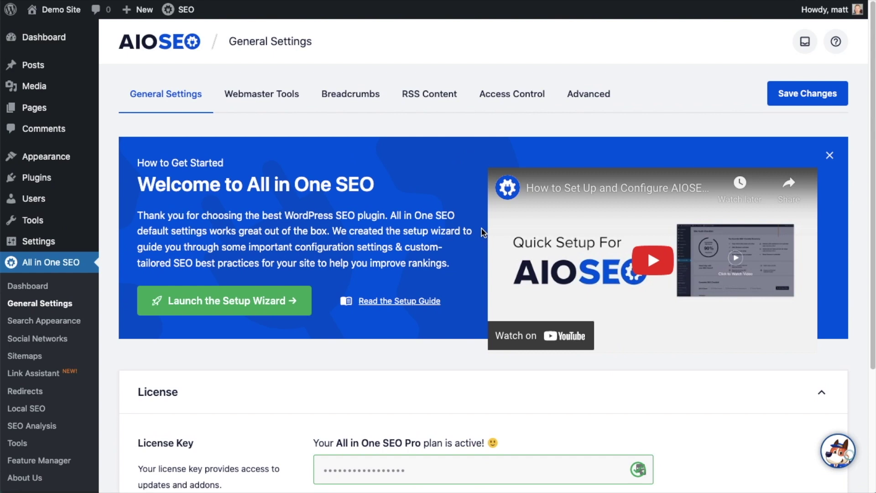
click(50, 45)
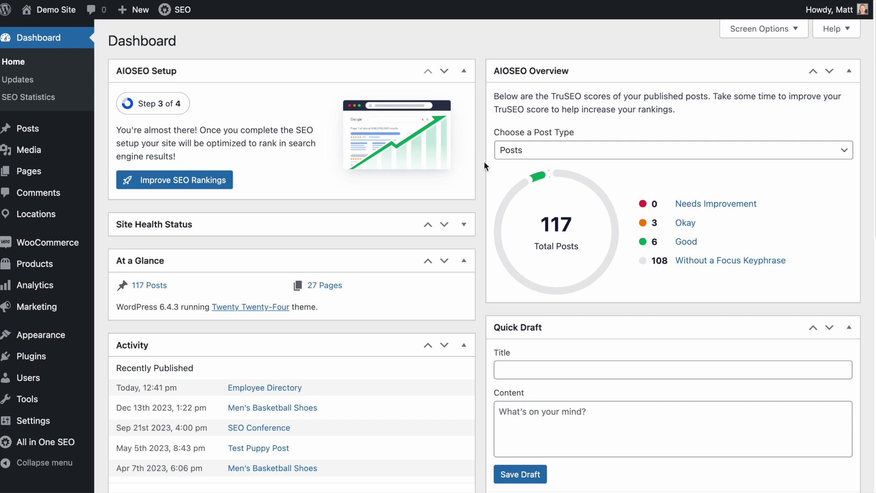
Open the Employee Directory post from the Posts list for editing.
click(28, 135)
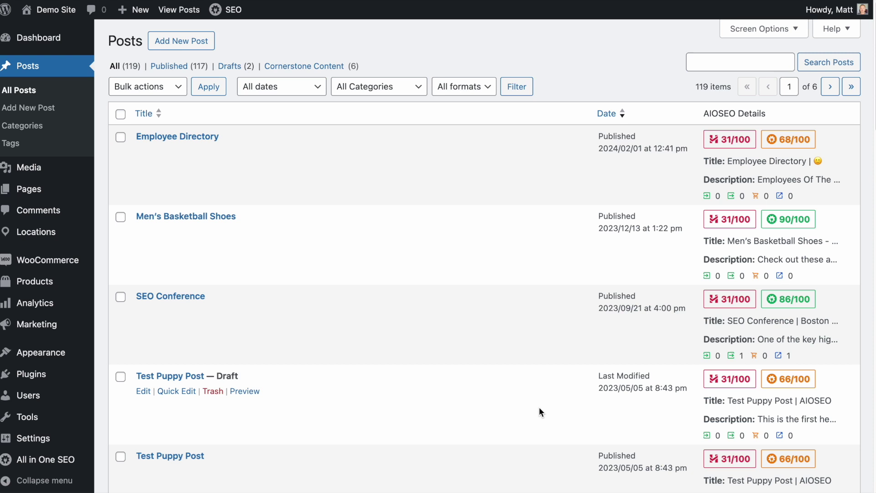
click(177, 137)
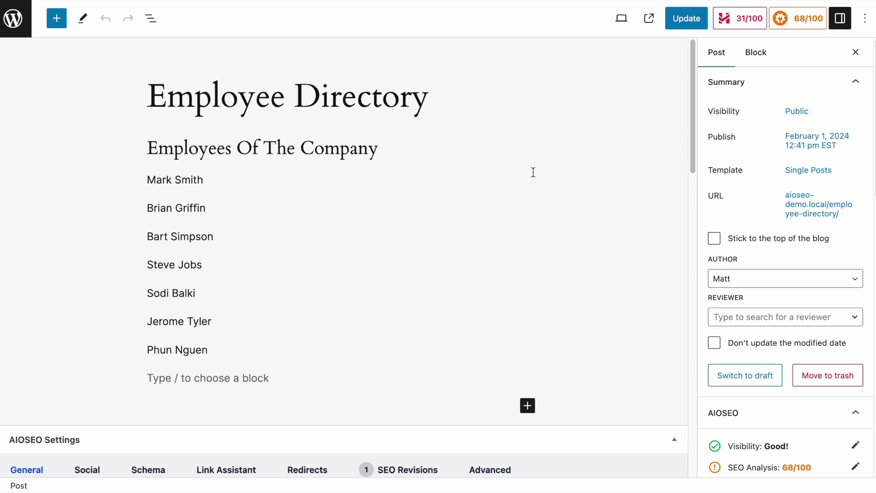
Scroll to the post's AIOSEO Settings panel and show its Advanced tab.
scroll(534, 173, down, 10)
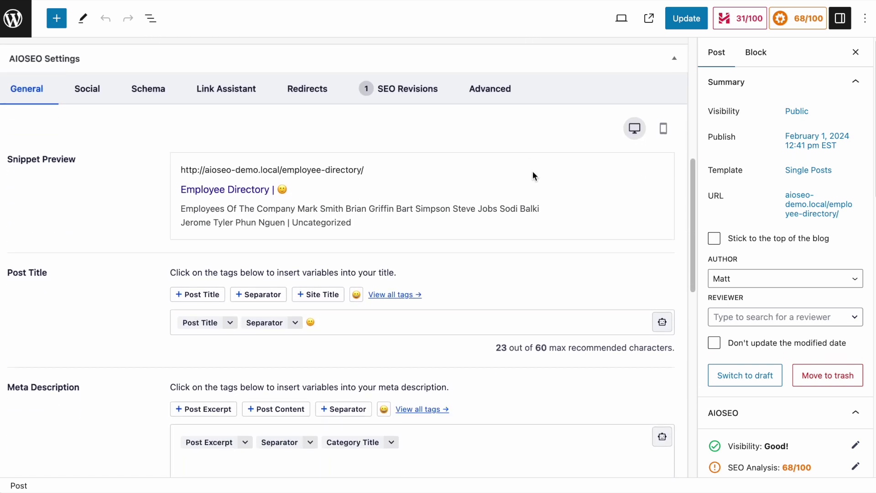
click(490, 89)
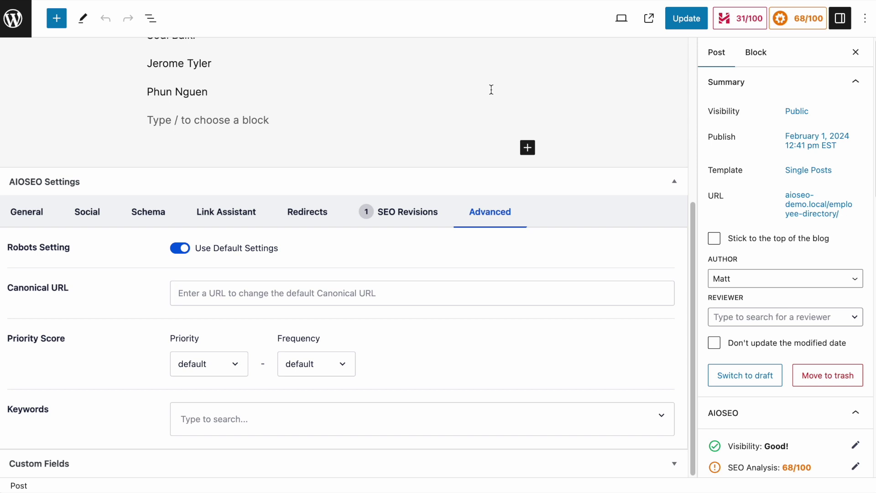
Turn off Use Default Settings, enable No Index so visibility is Blocked, and update the post.
click(181, 248)
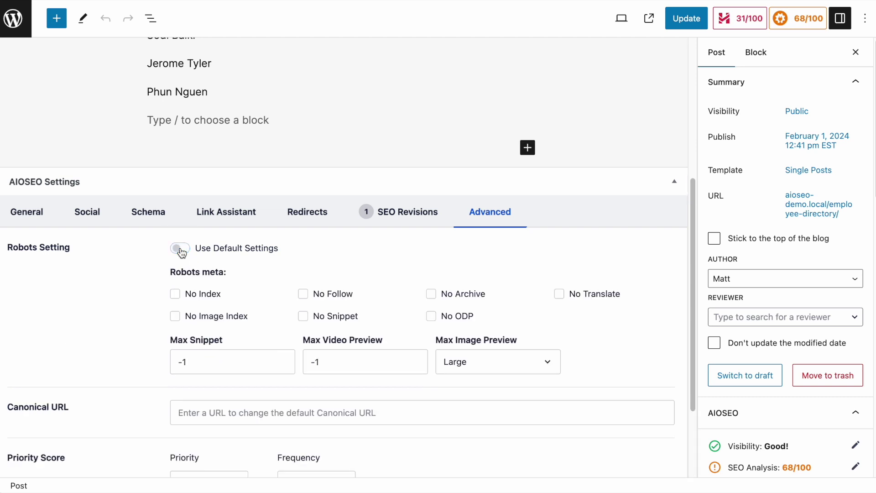
scroll(268, 256, down, 5)
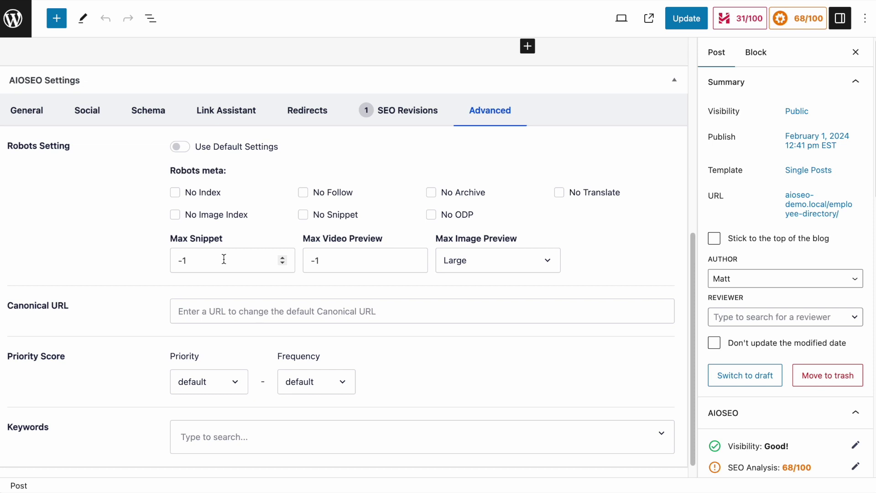
click(175, 193)
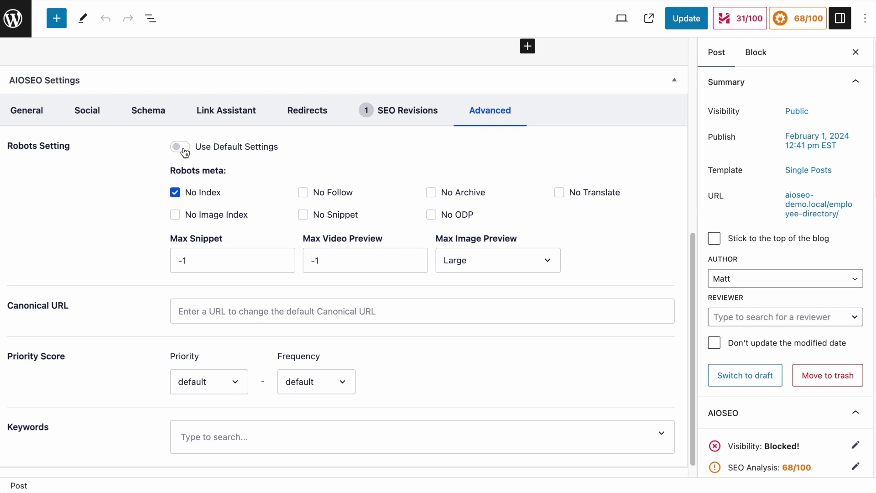
click(692, 21)
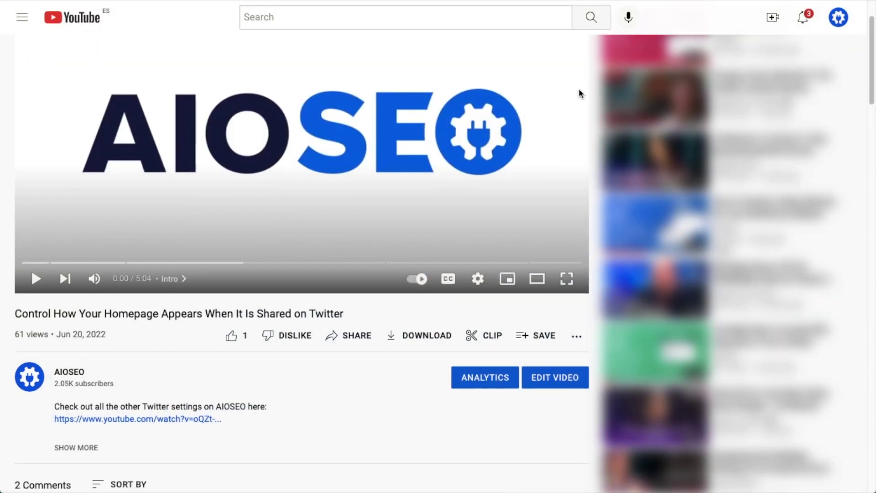
Expand and read the full description of the 'Control How Your Homepage Appears When It Is Shared on Twitter' video.
scroll(580, 94, down, 3)
click(90, 302)
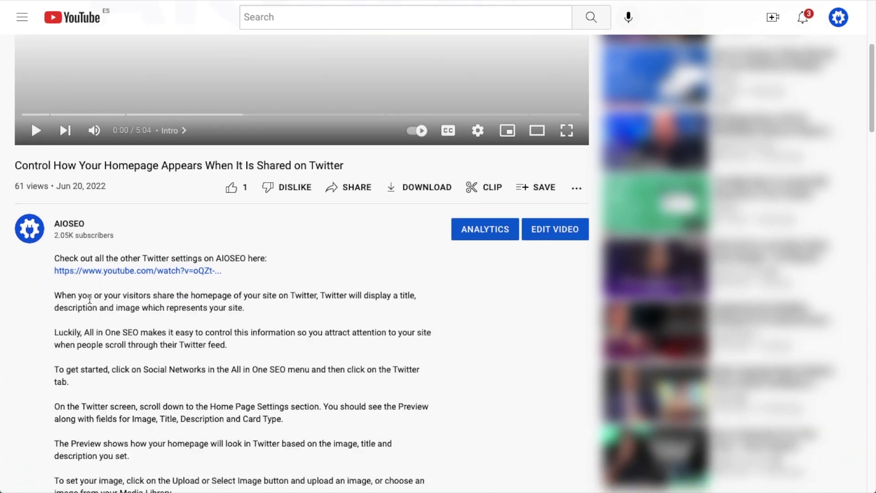
scroll(488, 292, down, 5)
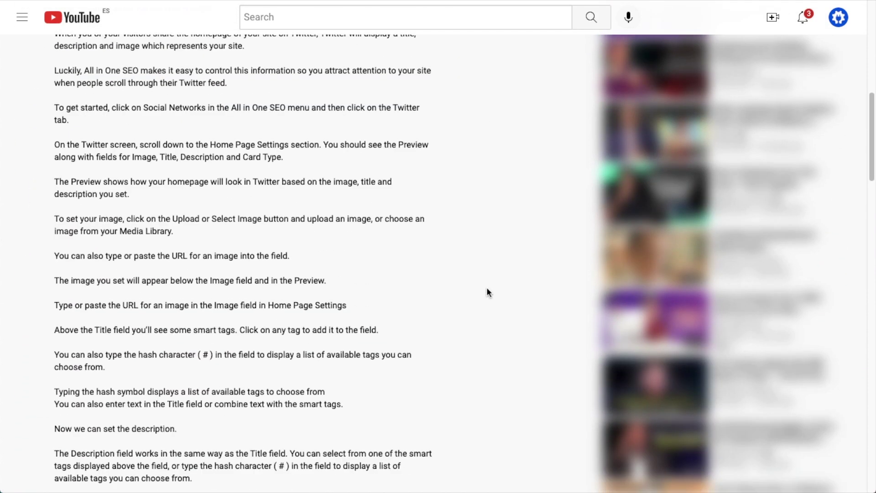
scroll(487, 292, down, 18)
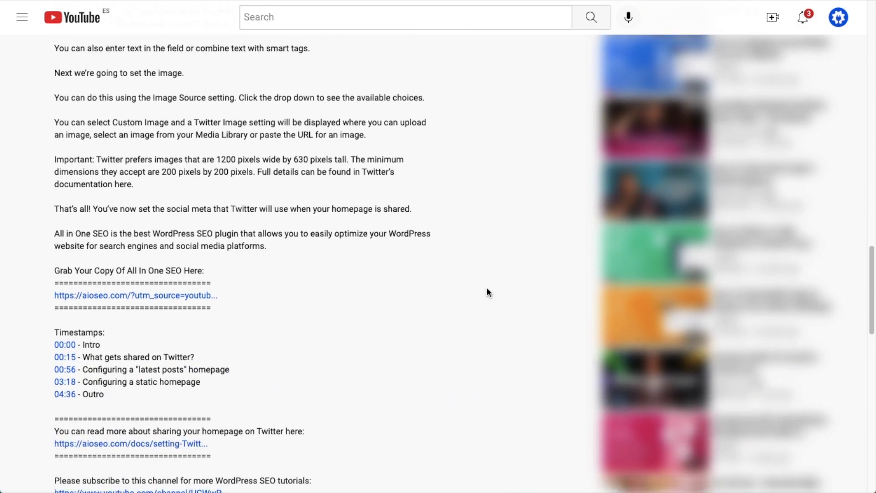